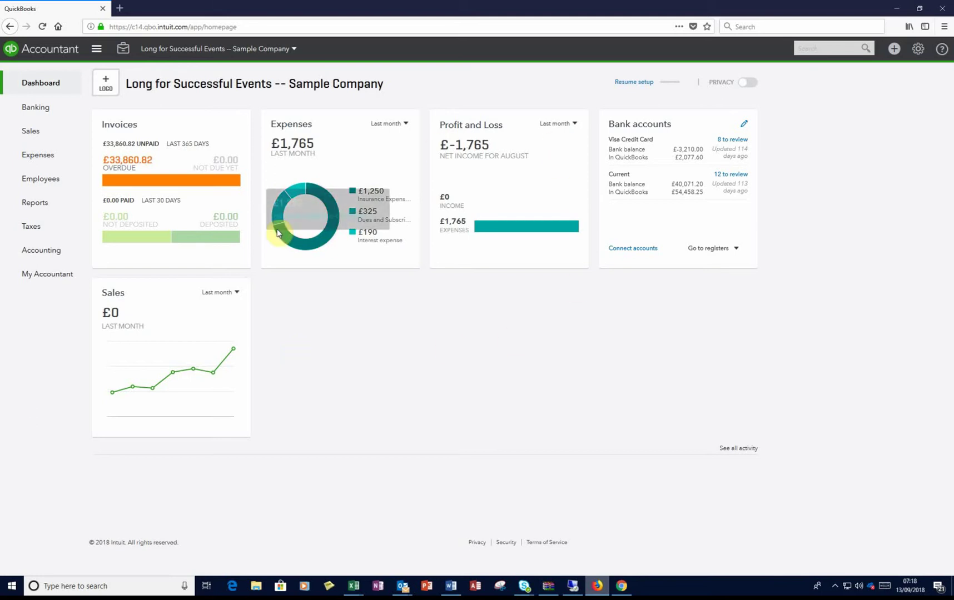
Step: Bring up the Sales menu from the left navigation bar
mouse_move(51, 135)
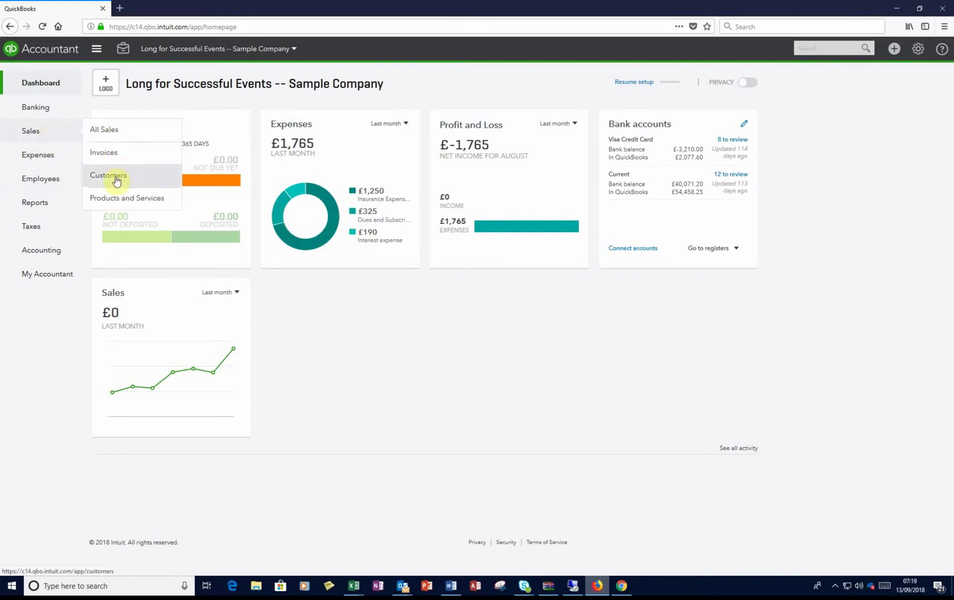
Step: Go to the Customers list under Sales
click(114, 175)
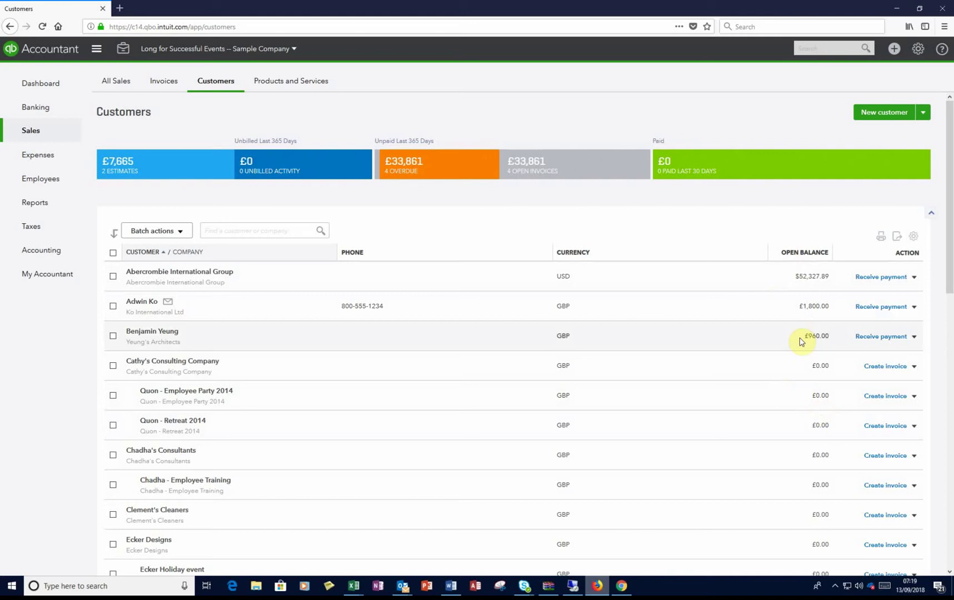
Step: Start a new customer with title, first and last name, and company ABC Construction
click(883, 118)
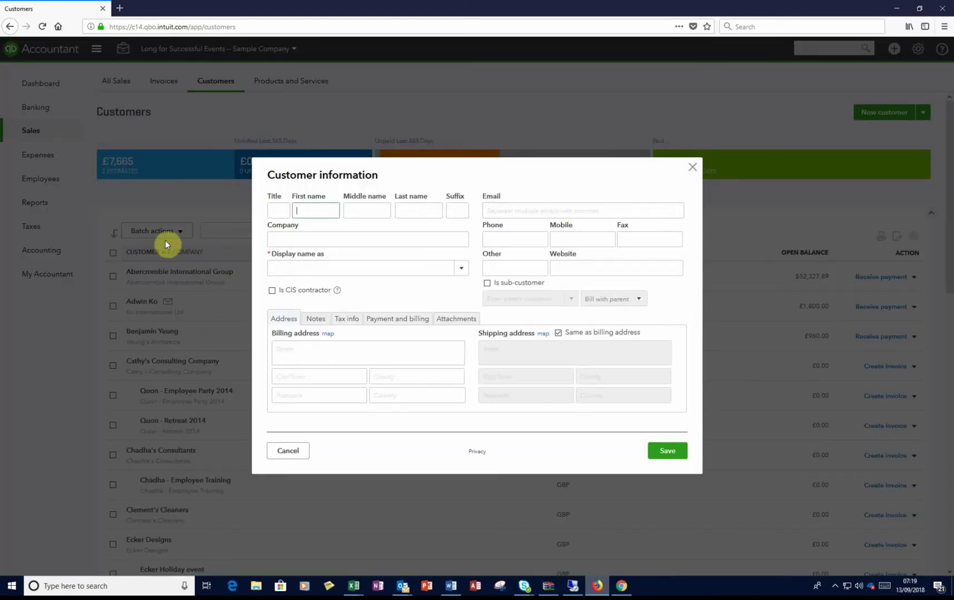
click(280, 210)
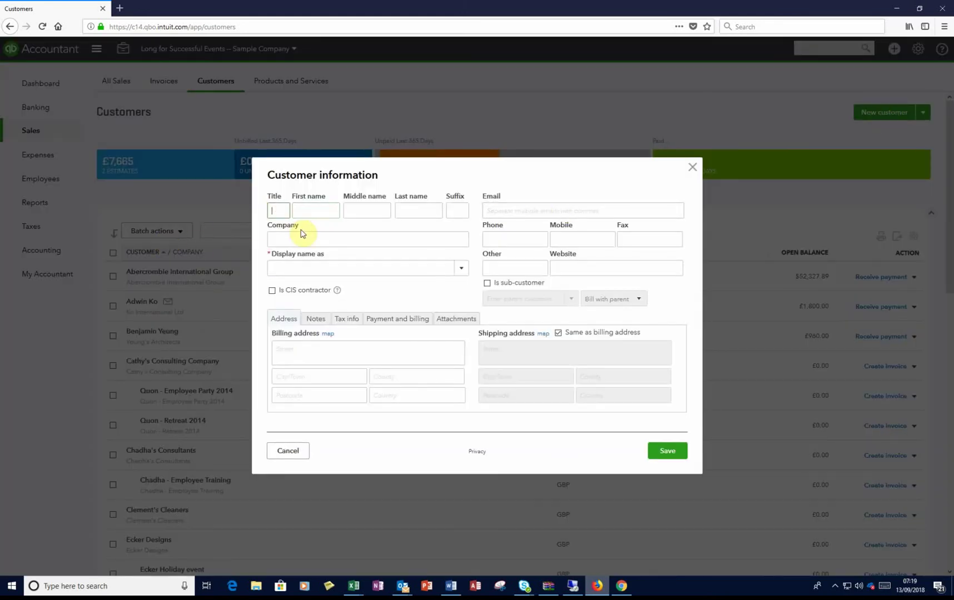
text(Mr)
key(Tab)
key(Tab)
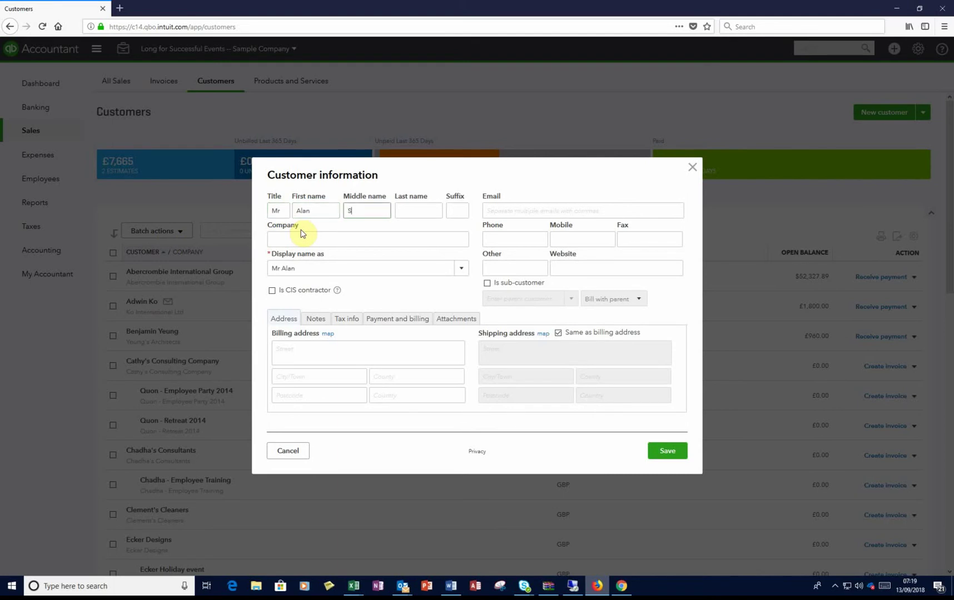
key(Tab)
key(Tab)
key(Tab)
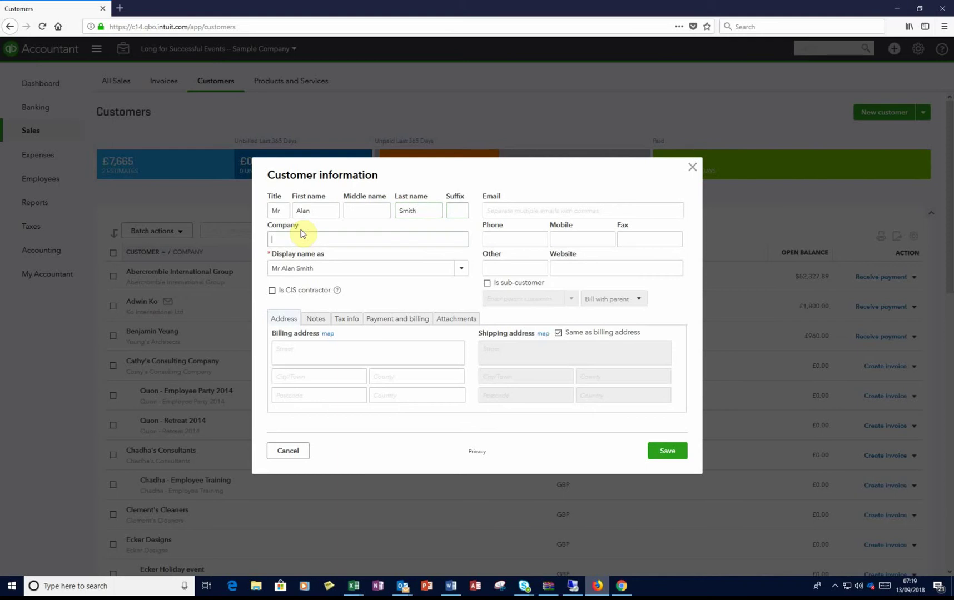
text(ABC )
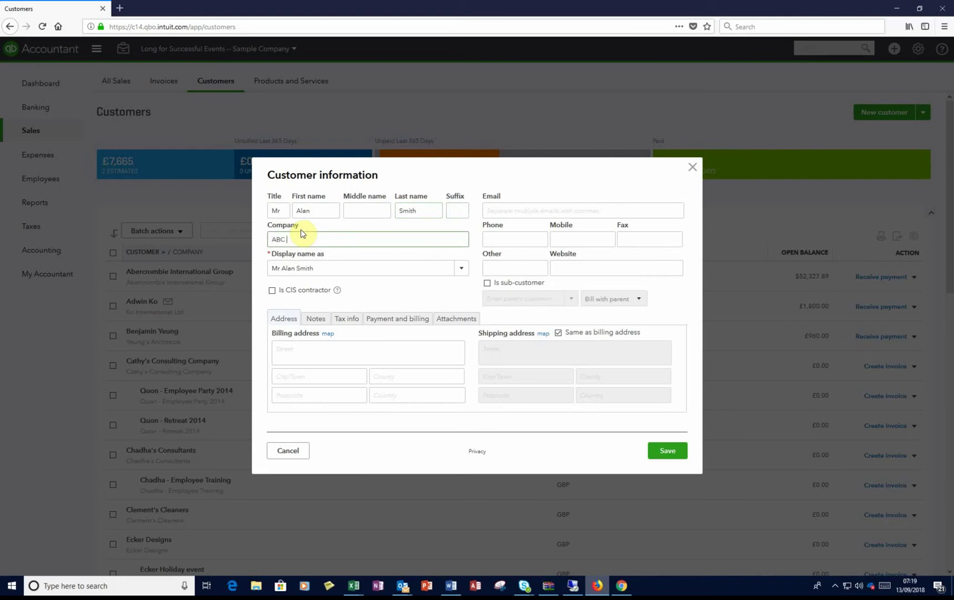
text(Consu)
text(ruction)
Step: Enter the customer's e-mail address, phone number and mobile number
click(556, 210)
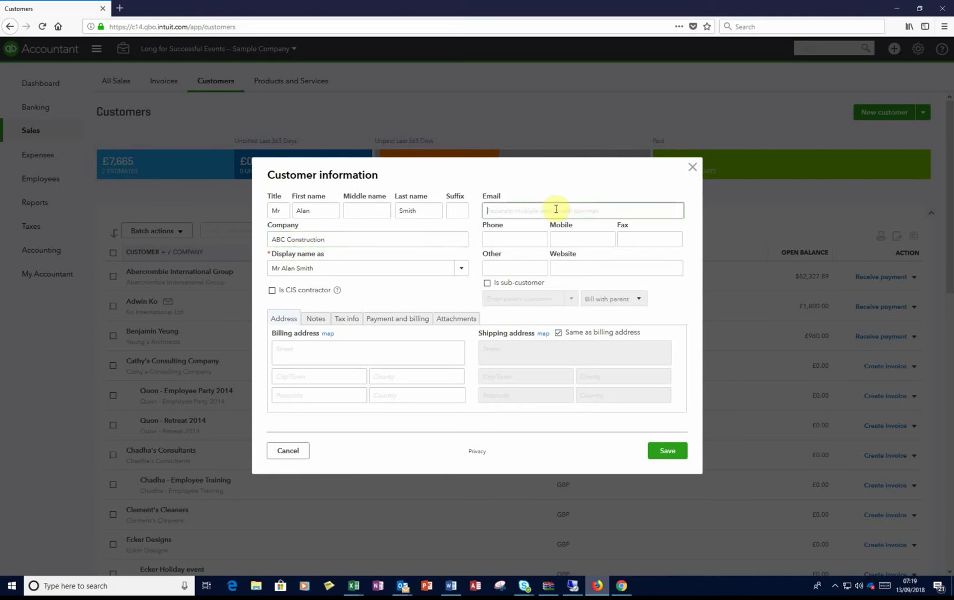
key(Tab)
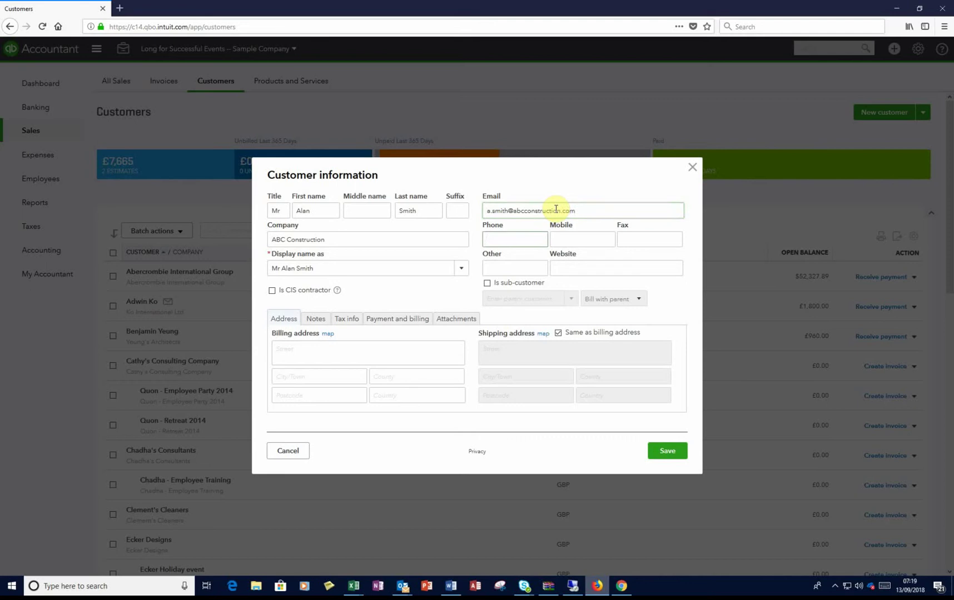
key(Tab)
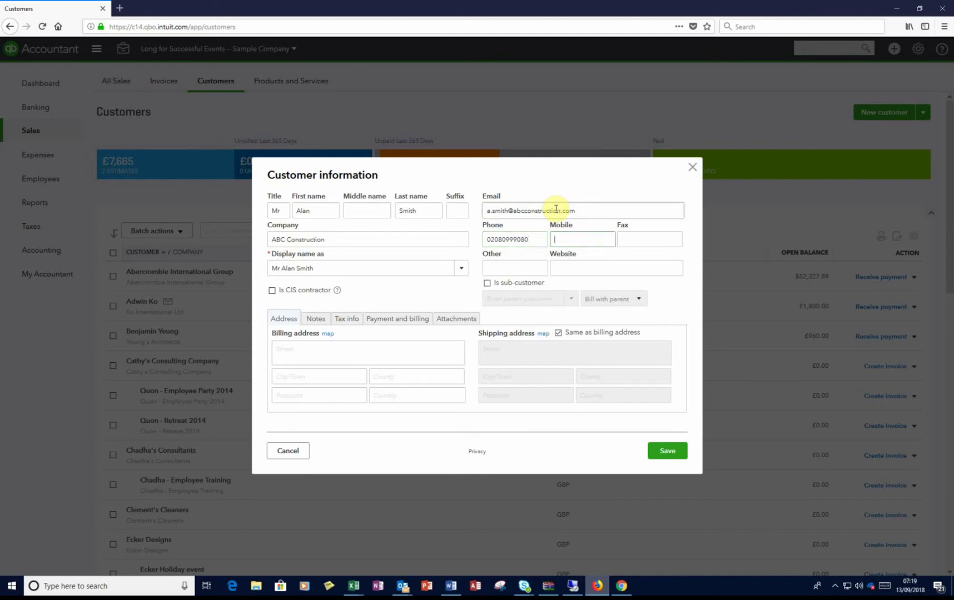
key(Tab)
key(Tab)
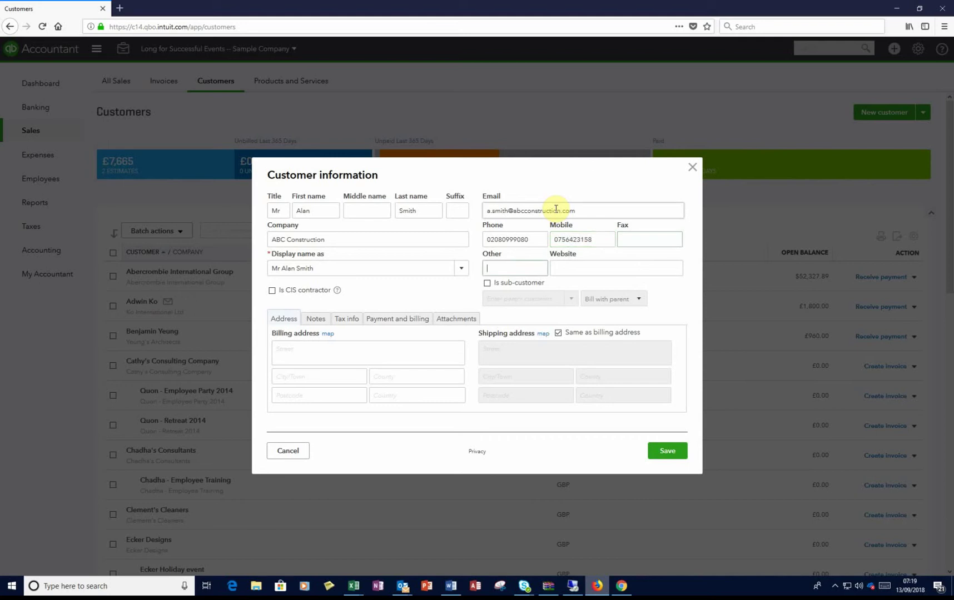
key(Tab)
Step: Enter the billing street, town, county, postcode and United Kingdom, and tick Is CIS contractor
click(292, 352)
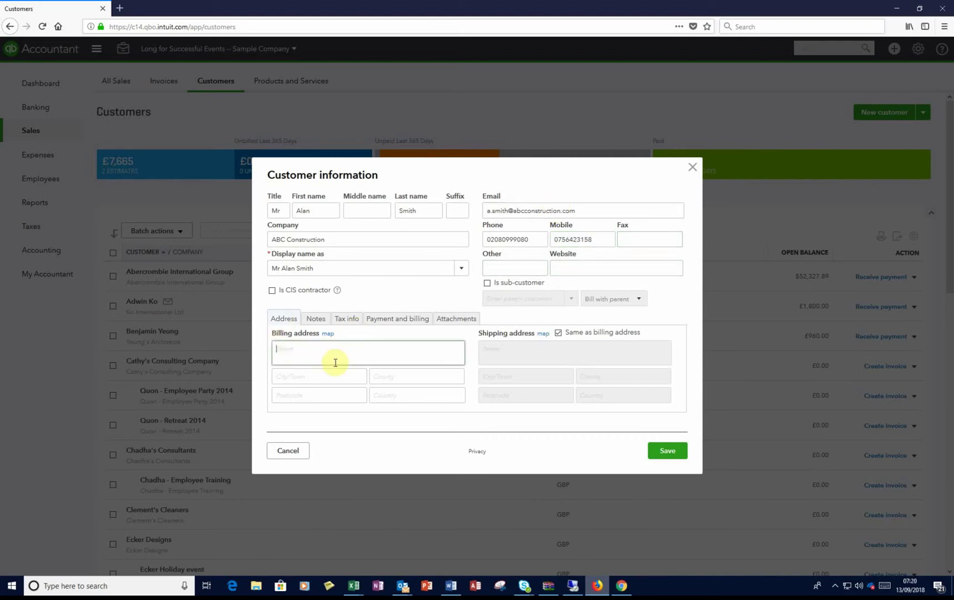
key(Tab)
text(Barnet)
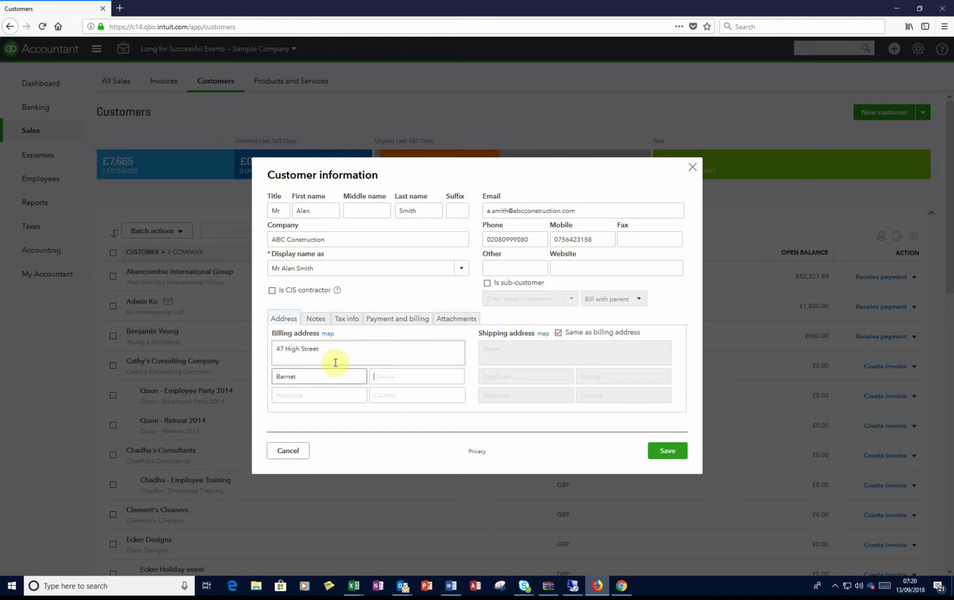
key(Tab)
text(Herts)
key(Tab)
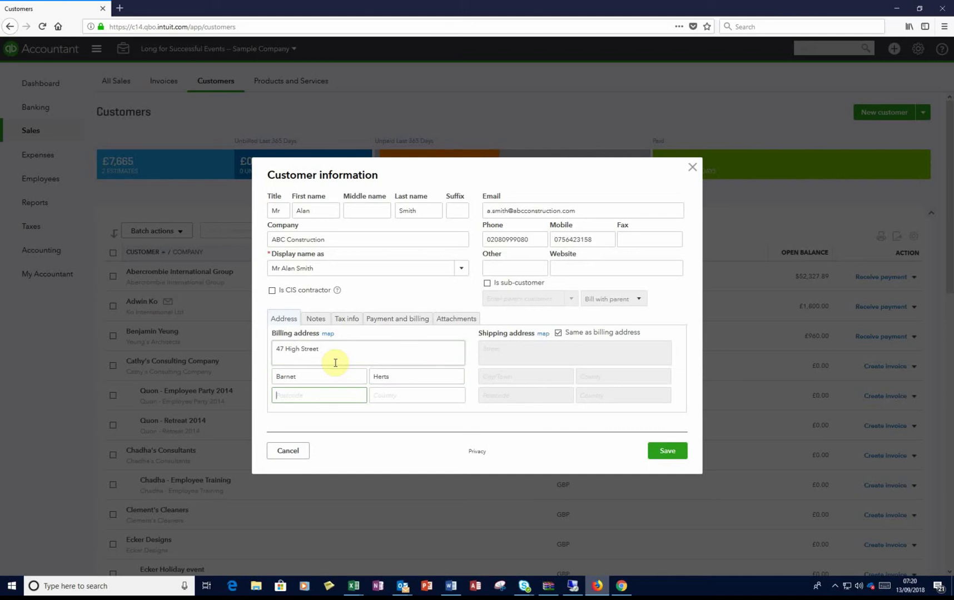
text(EN5 5UW)
key(Tab)
text(United)
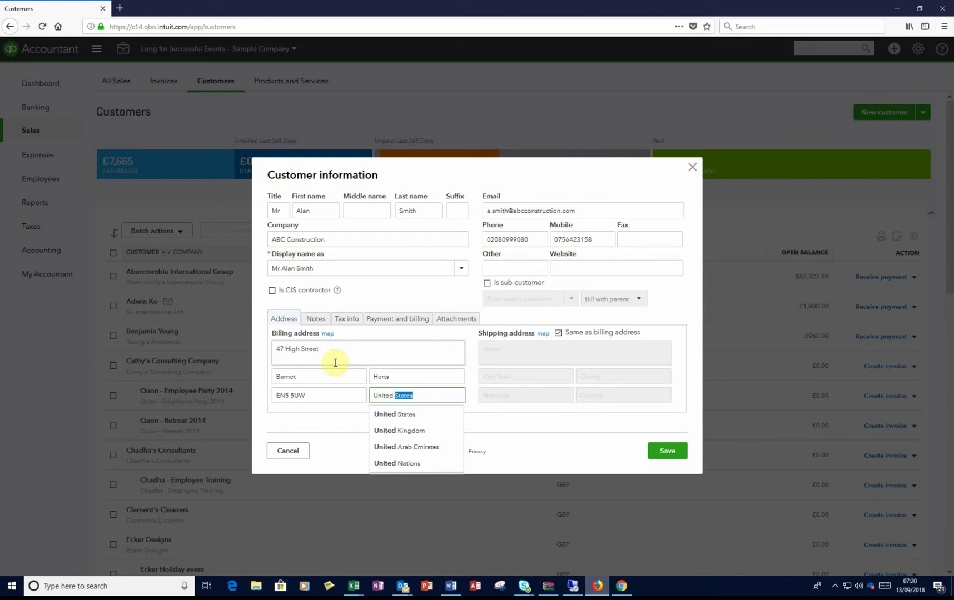
click(400, 430)
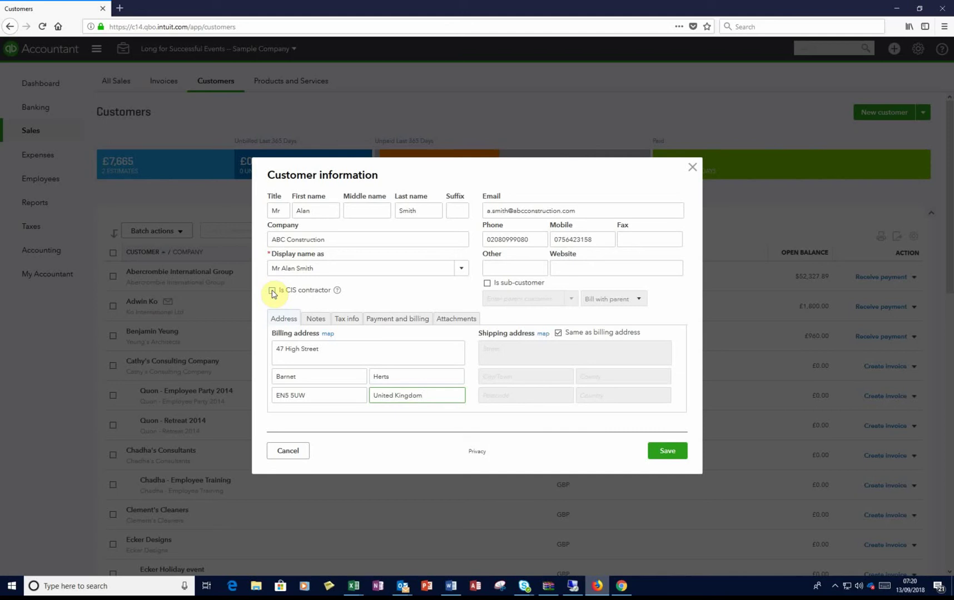
click(272, 291)
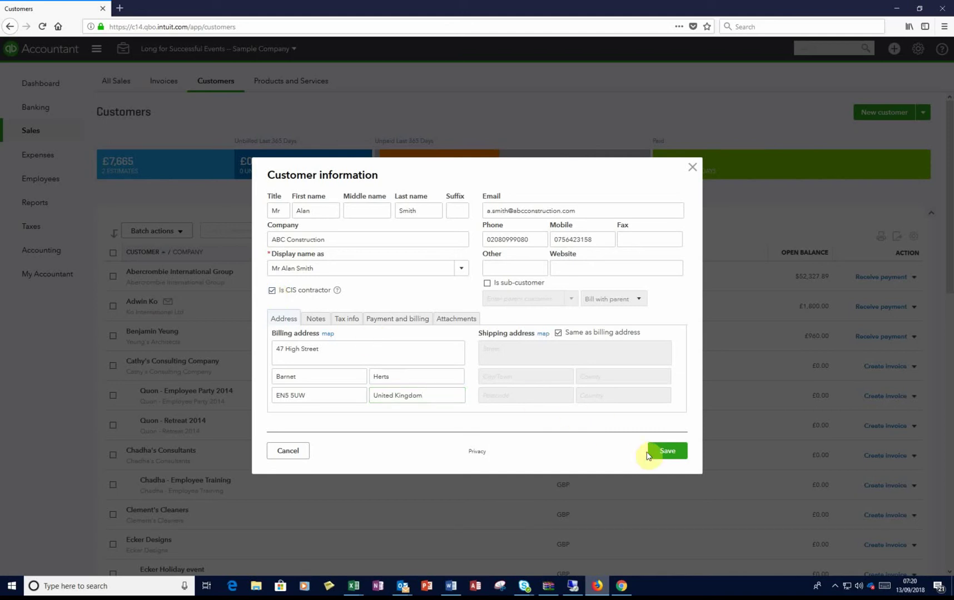
Step: Save the ABC Construction customer and list the available new transaction types
click(661, 453)
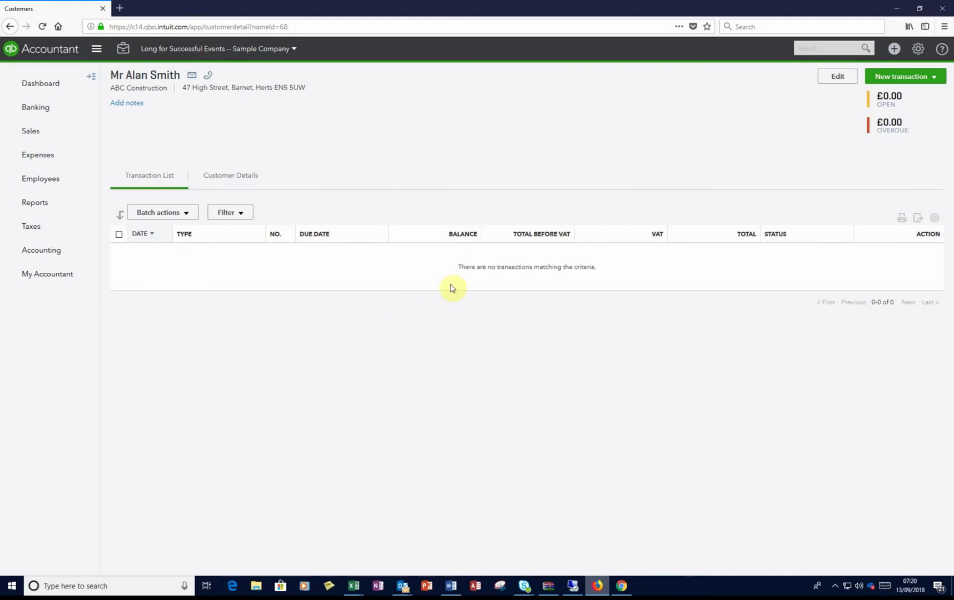
click(932, 80)
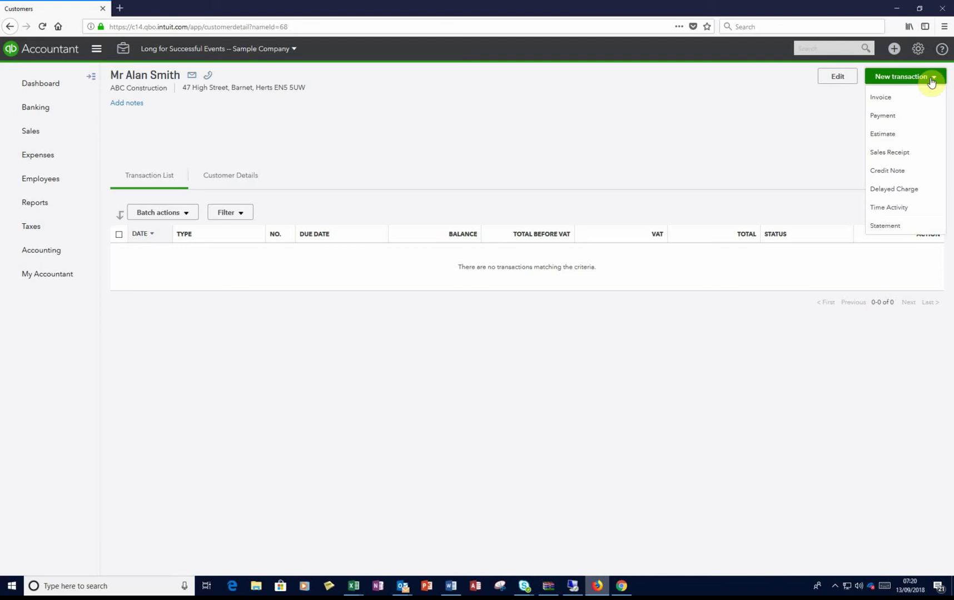
Step: Create invoice 1014 with a '5 days Labour' line at a rate of 1,000
click(900, 98)
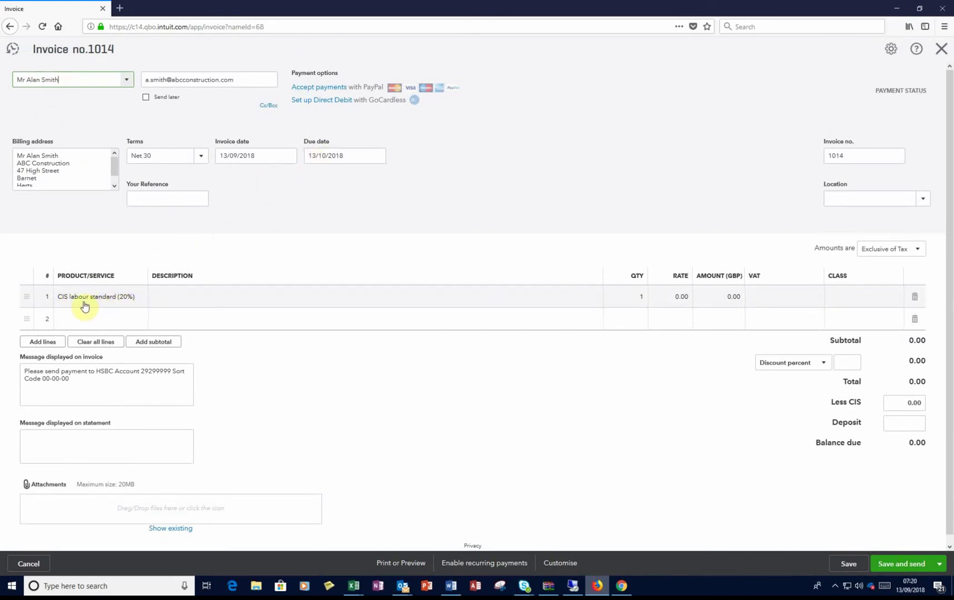
click(168, 299)
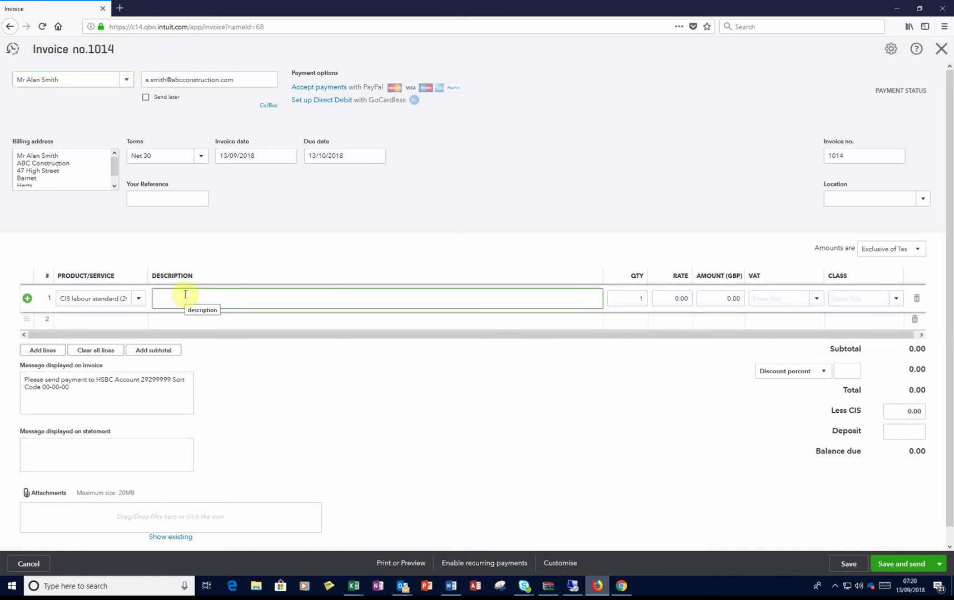
text(5 days Labour)
key(Tab)
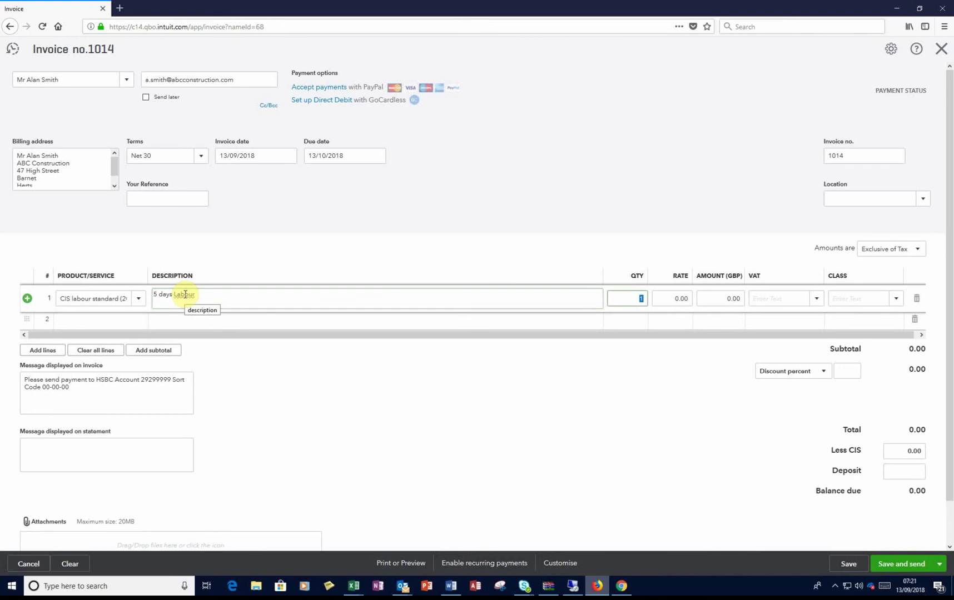
key(Tab)
text(1000)
key(Tab)
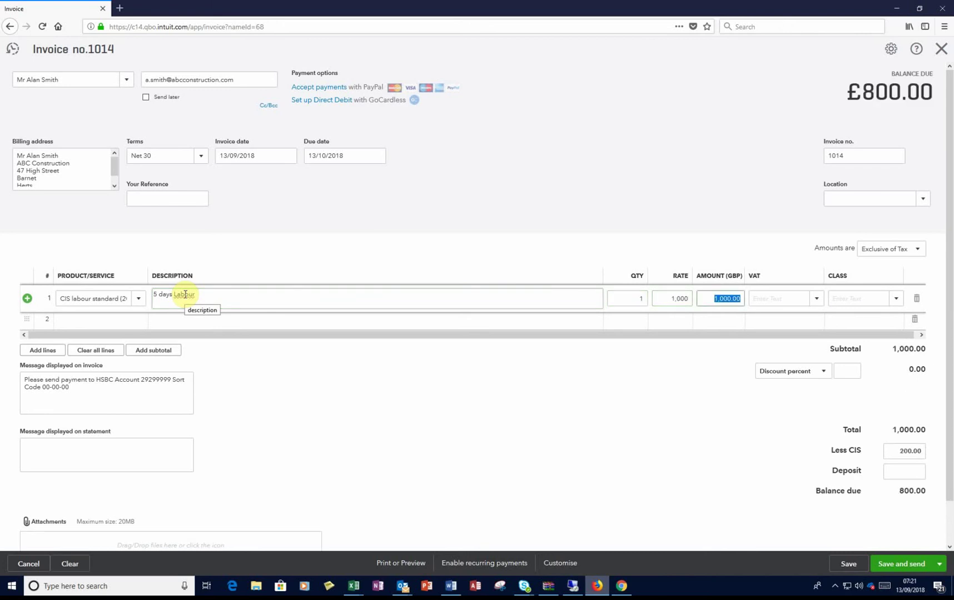
key(Tab)
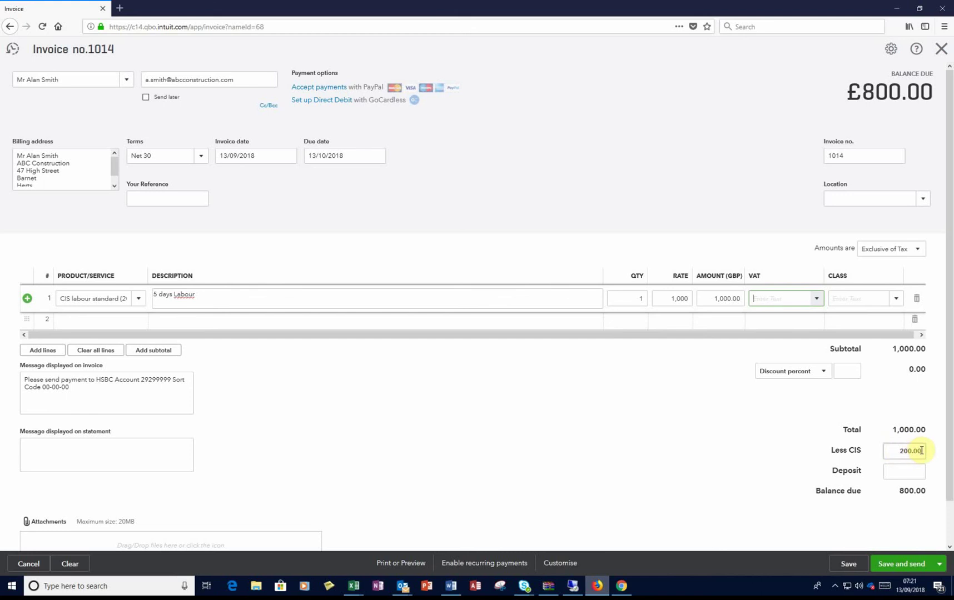
Step: Apply 20.0% S VAT to the labour line, then save and close invoice 1014
click(816, 299)
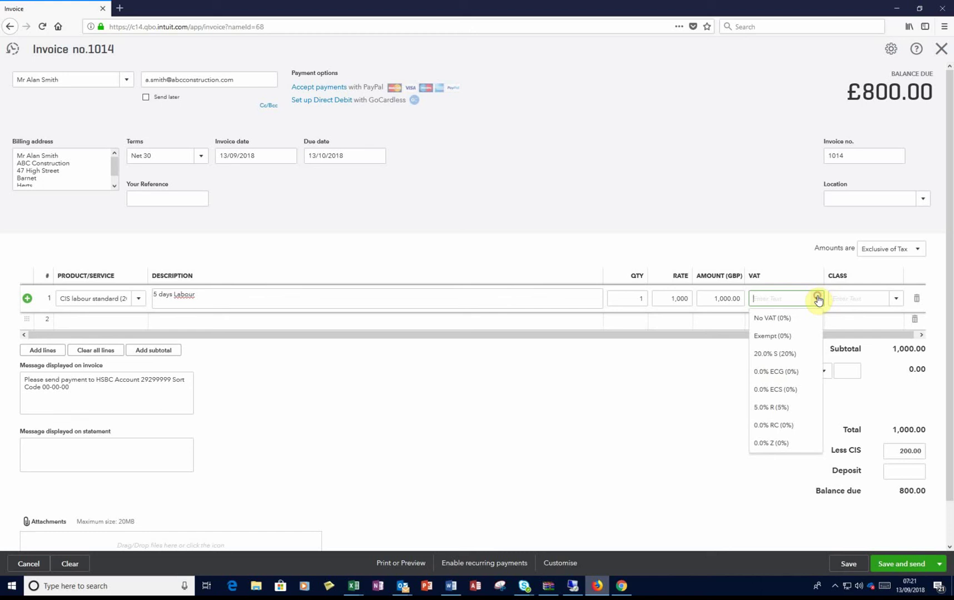
click(789, 354)
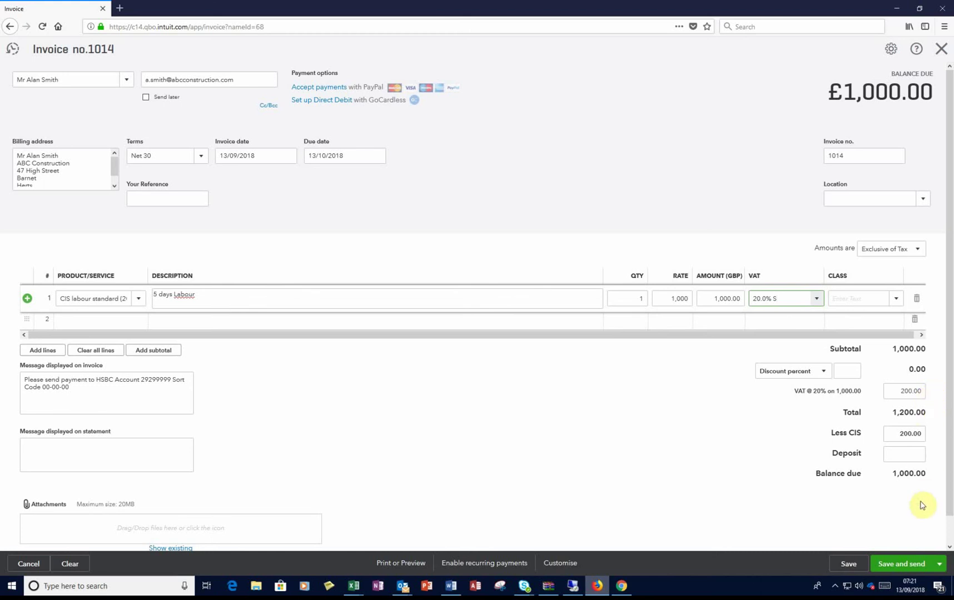
click(940, 567)
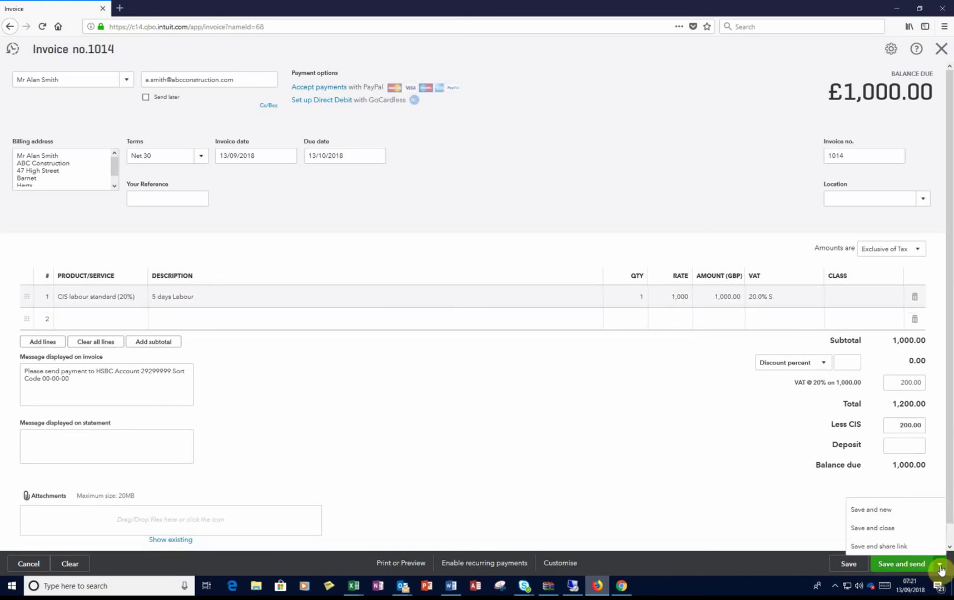
click(887, 533)
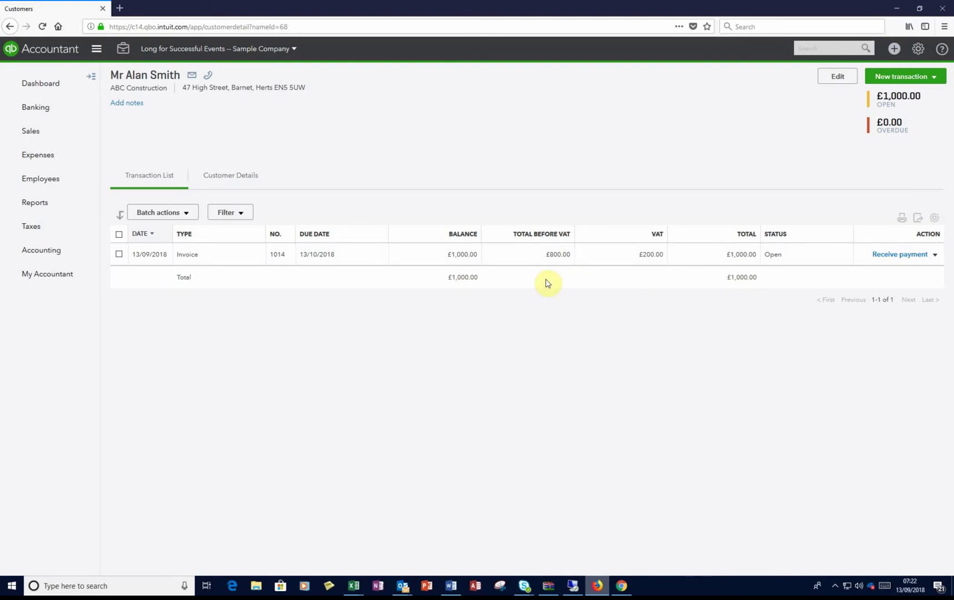
Step: Return to the QuickBooks Dashboard
click(48, 86)
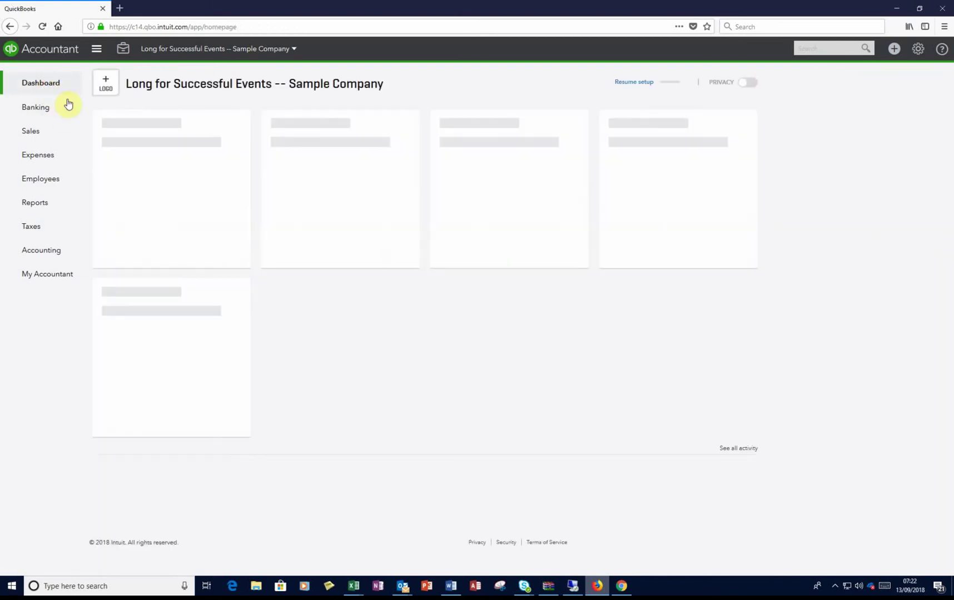